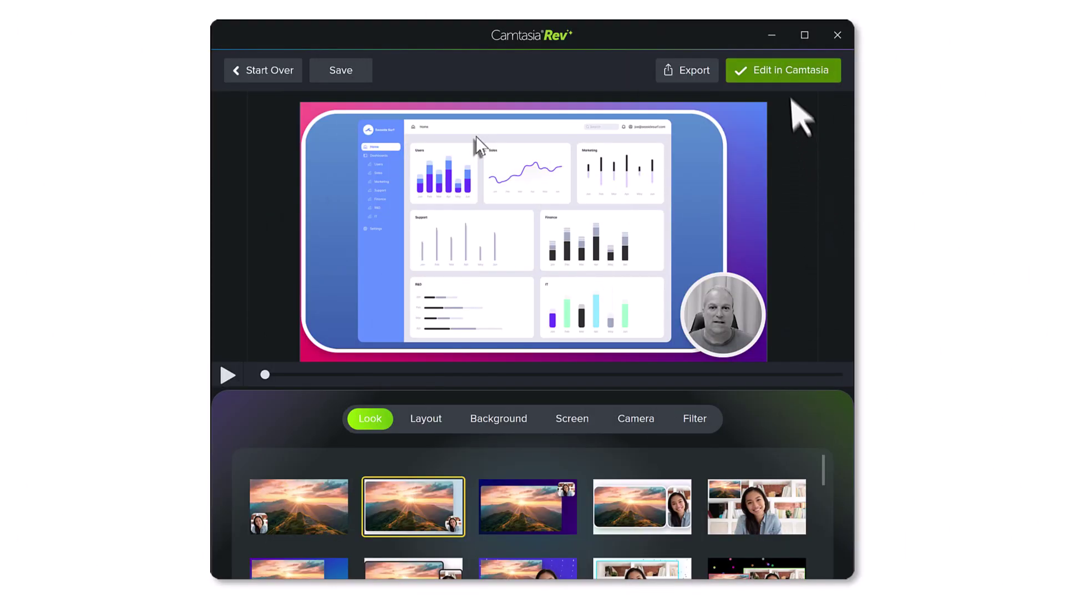
pyautogui.click(786, 77)
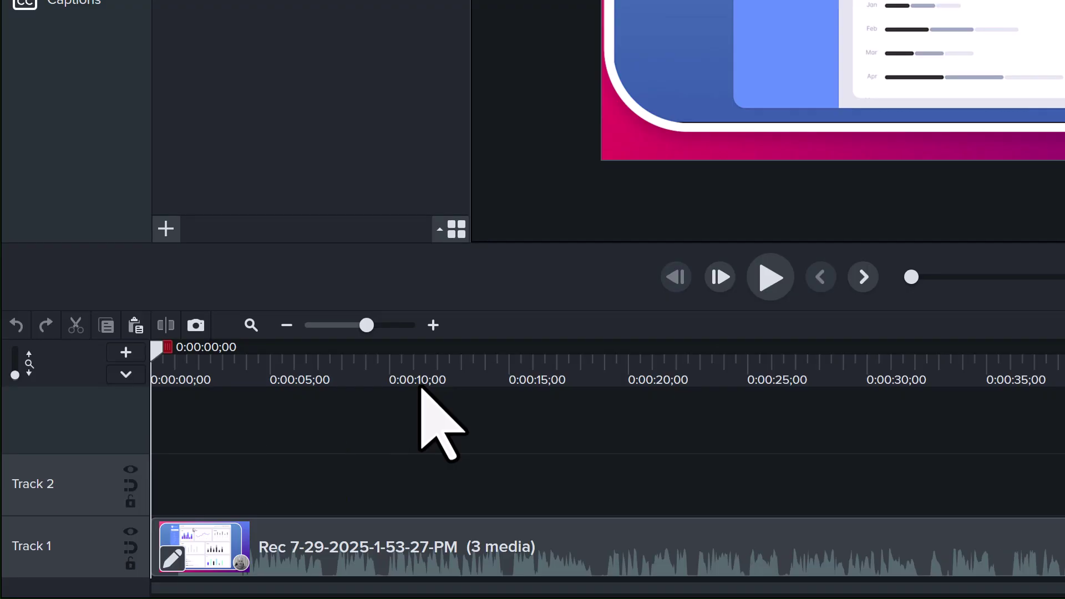
# Zoom the timeline to one-second steps and cut the opening stretch up to about 0:00:01;05
pyautogui.click(429, 325)
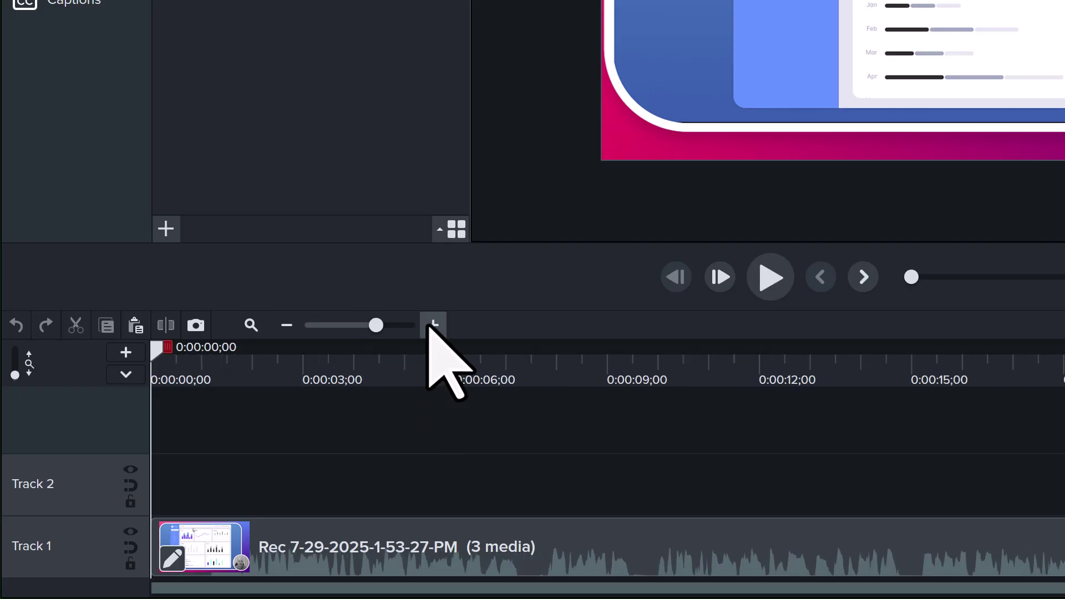
pyautogui.click(429, 325)
pyautogui.click(429, 326)
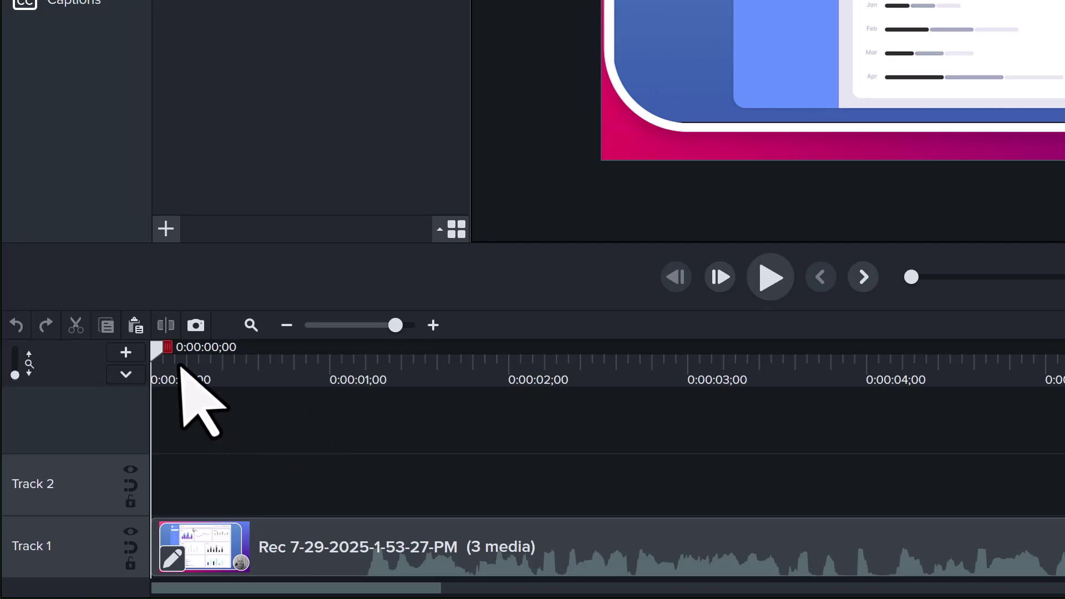
pyautogui.moveTo(171, 353); pyautogui.dragTo(374, 367)
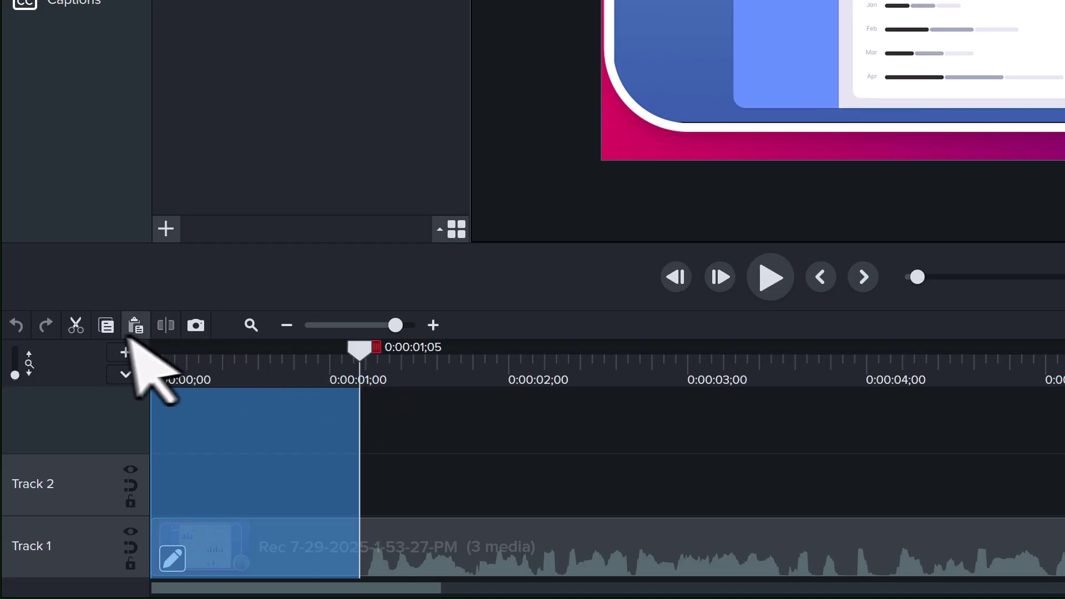
pyautogui.click(75, 326)
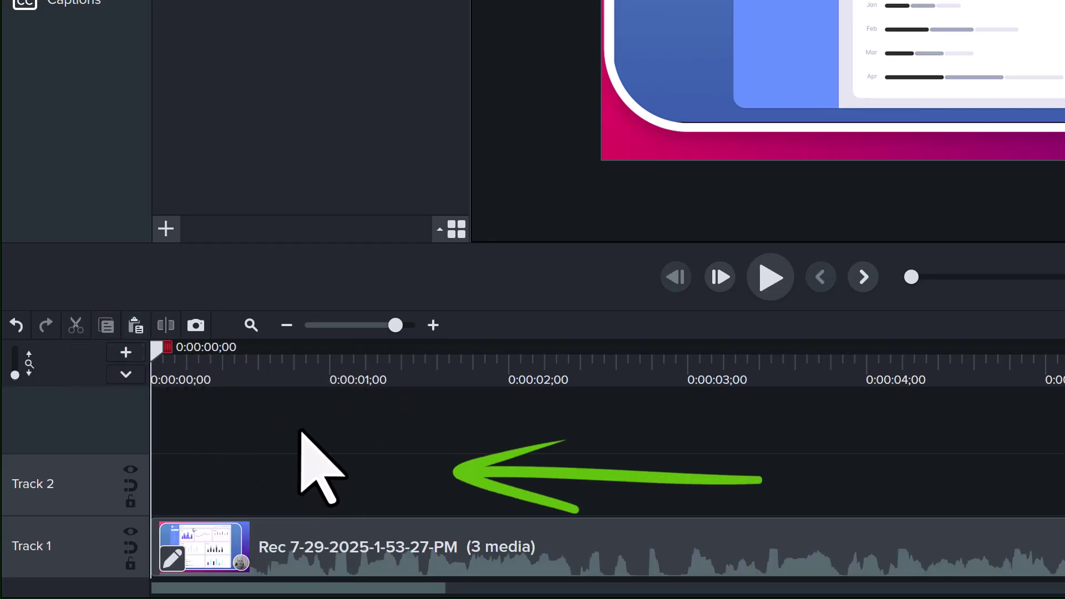
# Fit the timeline to view and split the Track 1 recording at 0:00:17;22
pyautogui.click(251, 329)
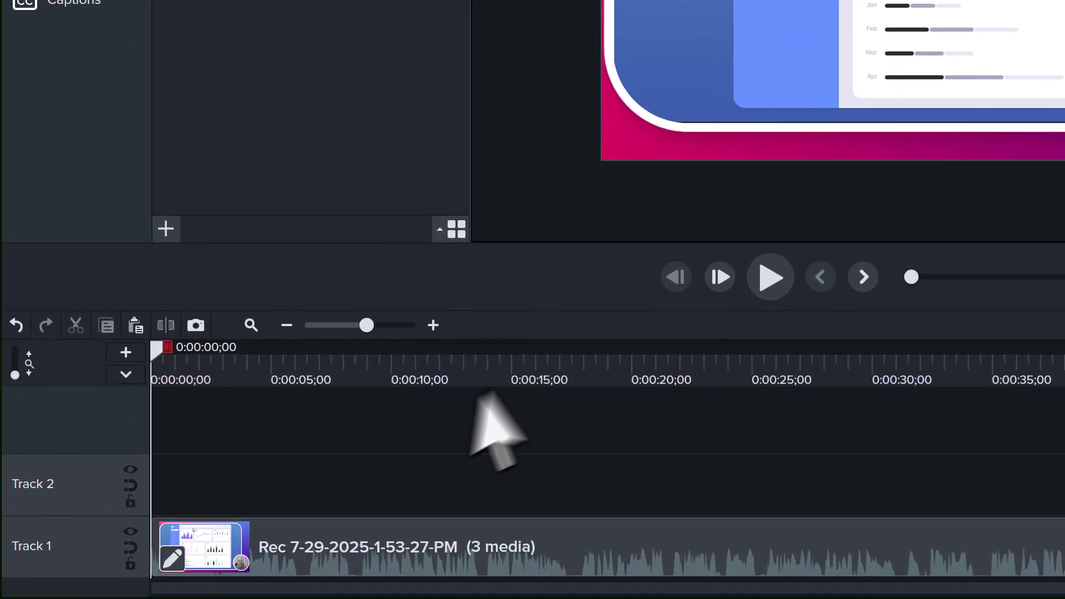
pyautogui.click(580, 350)
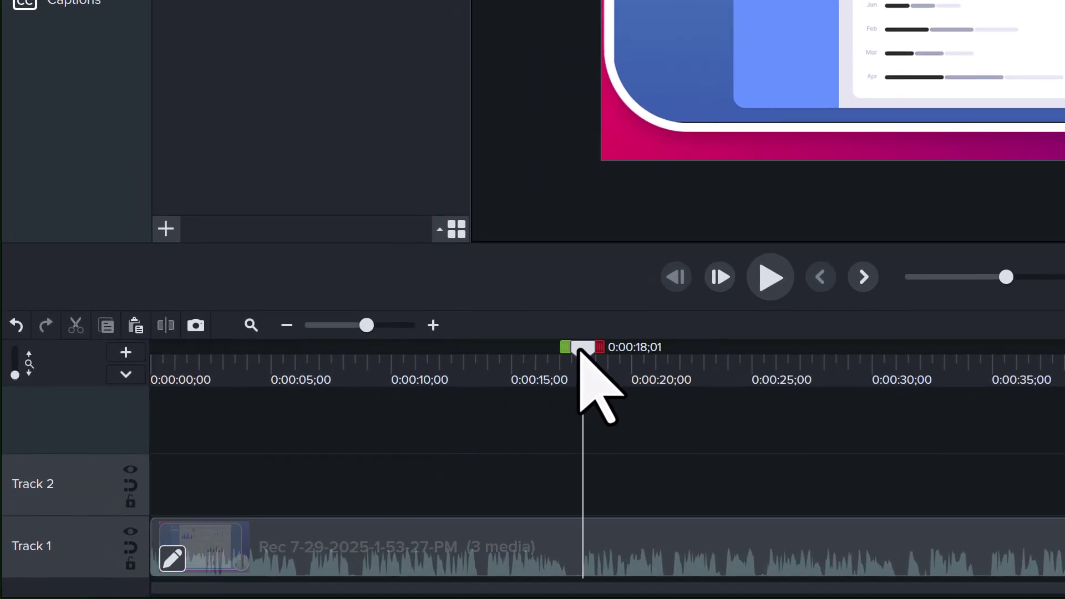
pyautogui.moveTo(580, 351); pyautogui.dragTo(575, 351)
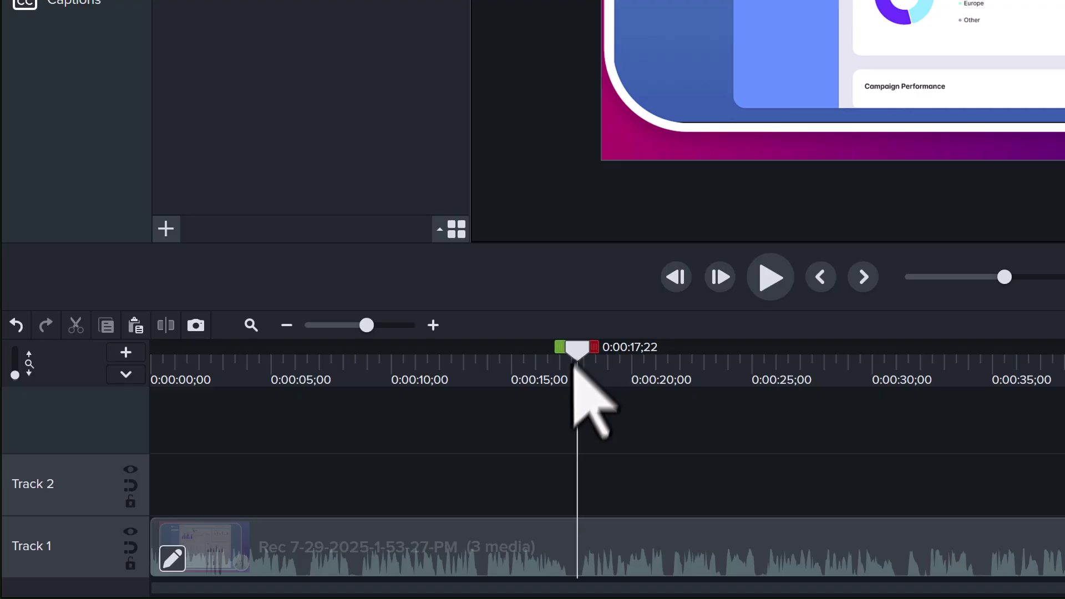
pyautogui.click(525, 537)
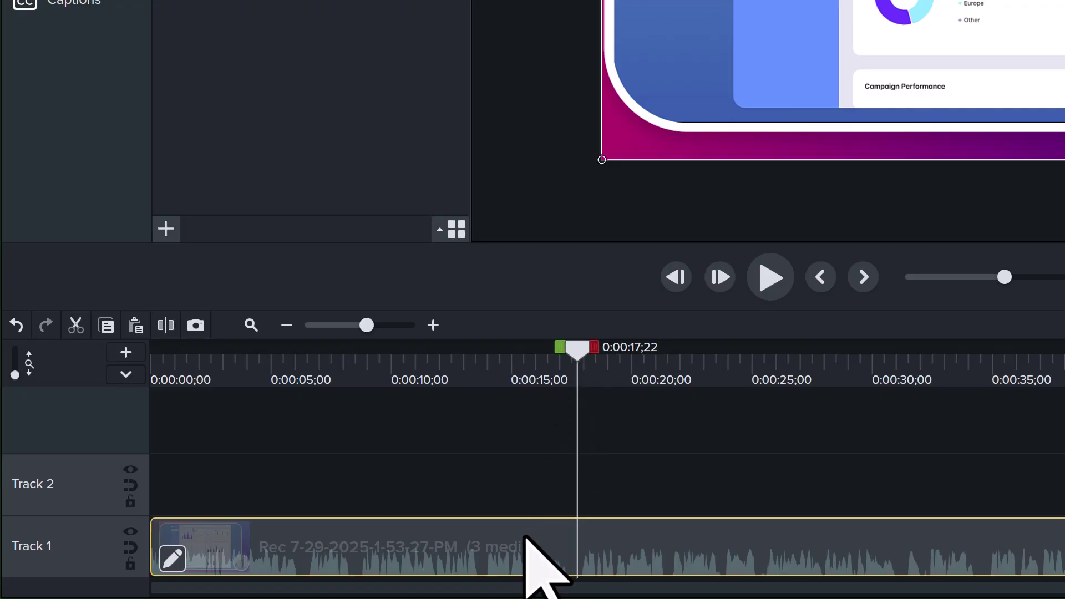
pyautogui.click(165, 326)
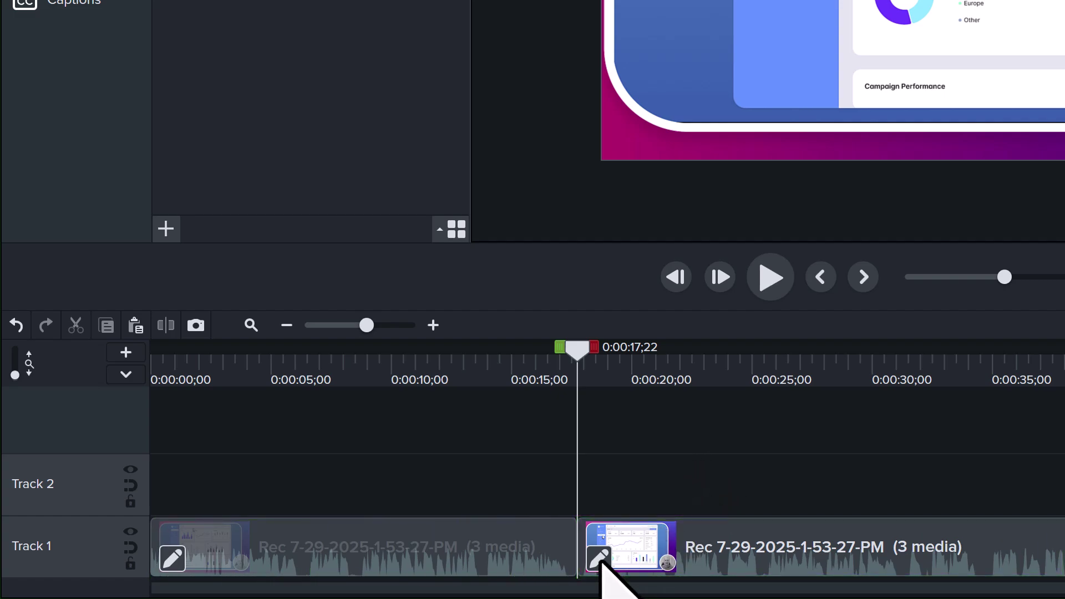
# Open the second clip in Rev and give it a Screen Only layout without the camera
pyautogui.click(599, 558)
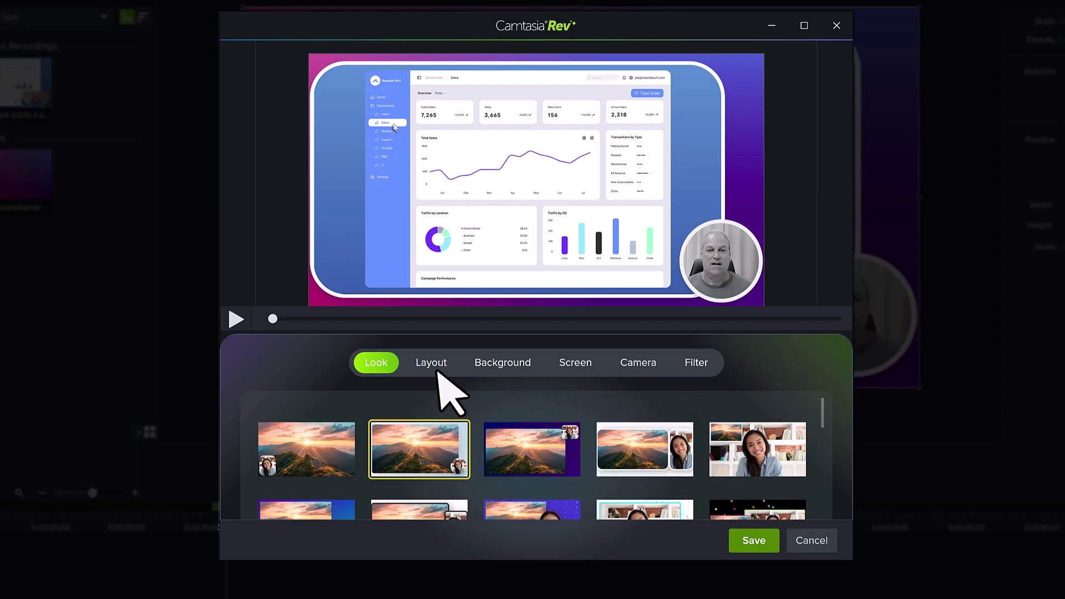
pyautogui.click(433, 368)
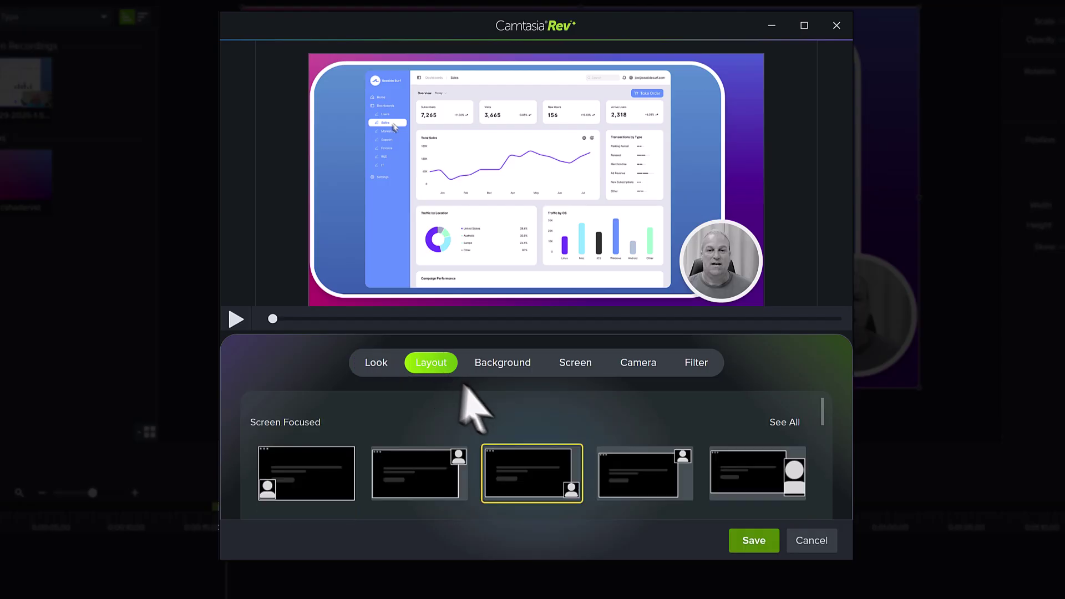
pyautogui.click(642, 487)
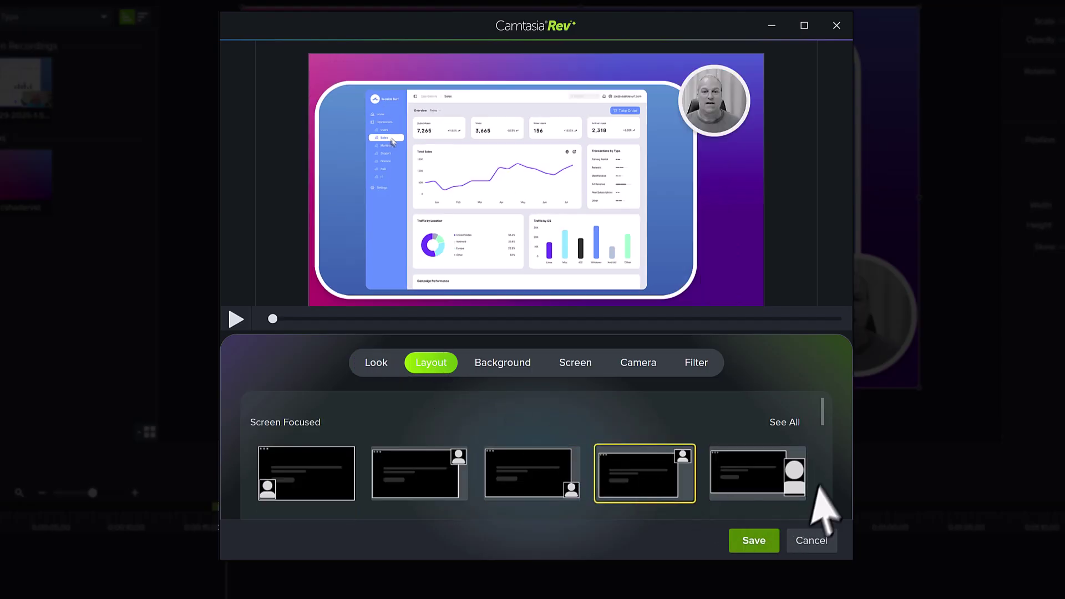
pyautogui.scroll(-1, 822, 411)
pyautogui.moveTo(821, 411); pyautogui.dragTo(828, 452)
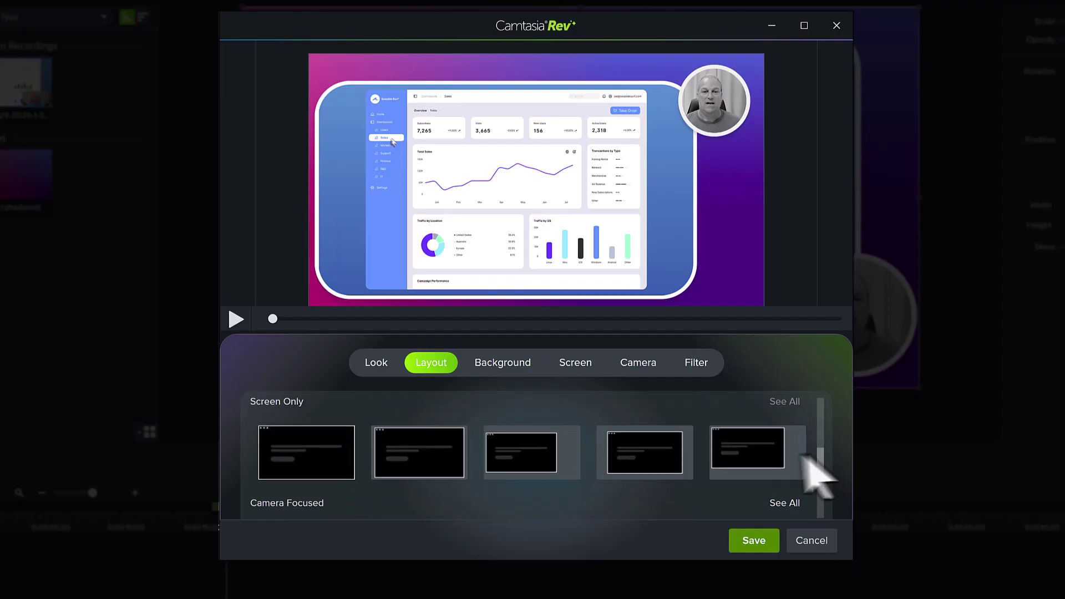
pyautogui.click(433, 452)
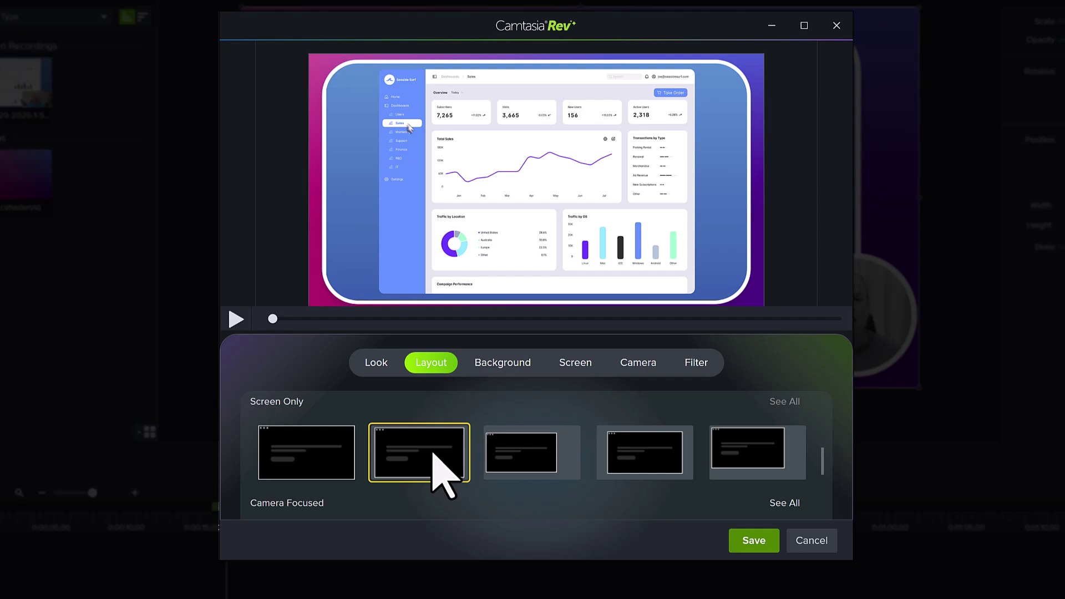
# Set the clip's background to the red-coral gradient
pyautogui.click(502, 364)
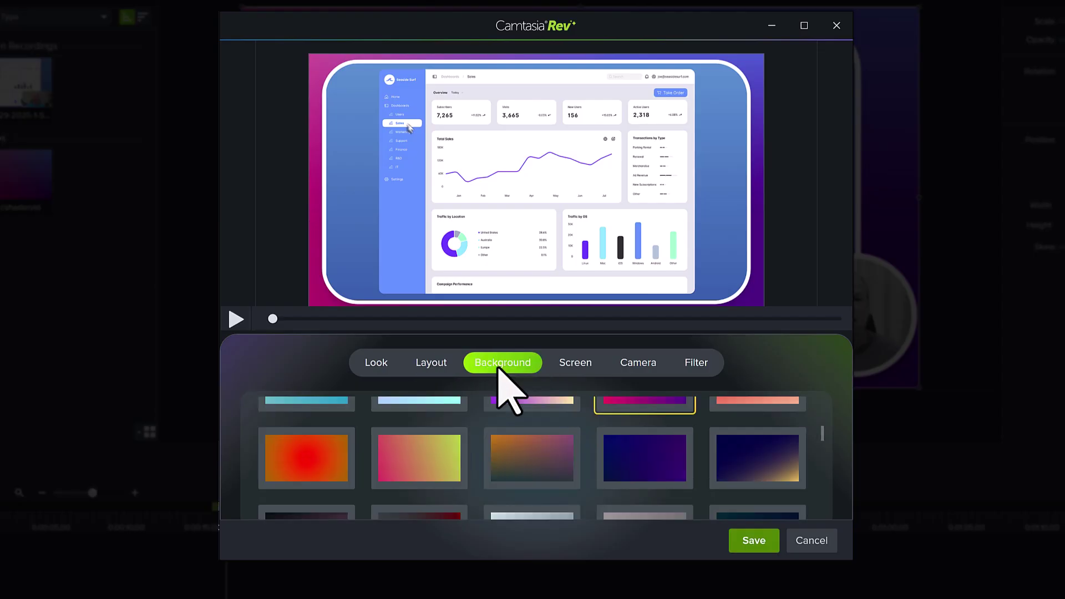
pyautogui.scroll(2, 737, 476)
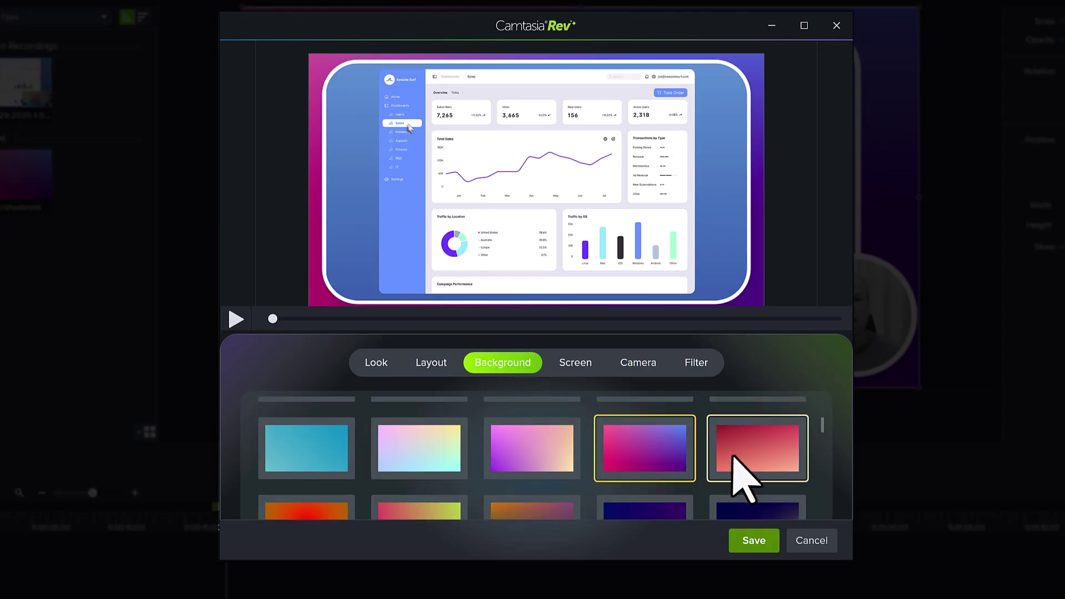
pyautogui.click(766, 473)
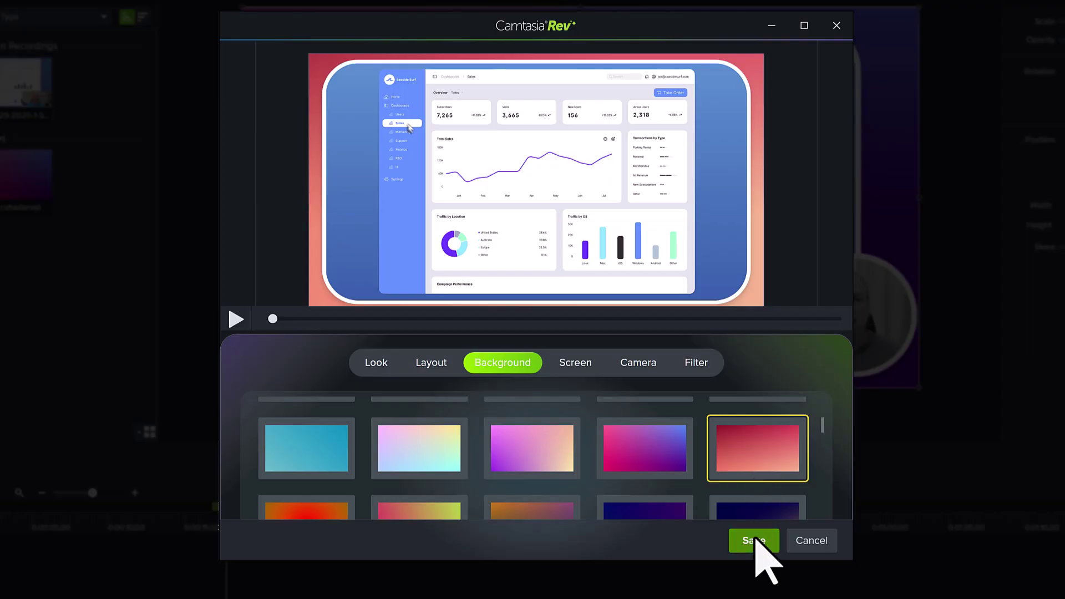
# Save the restyle to the editor and preview playback across the split
pyautogui.click(754, 540)
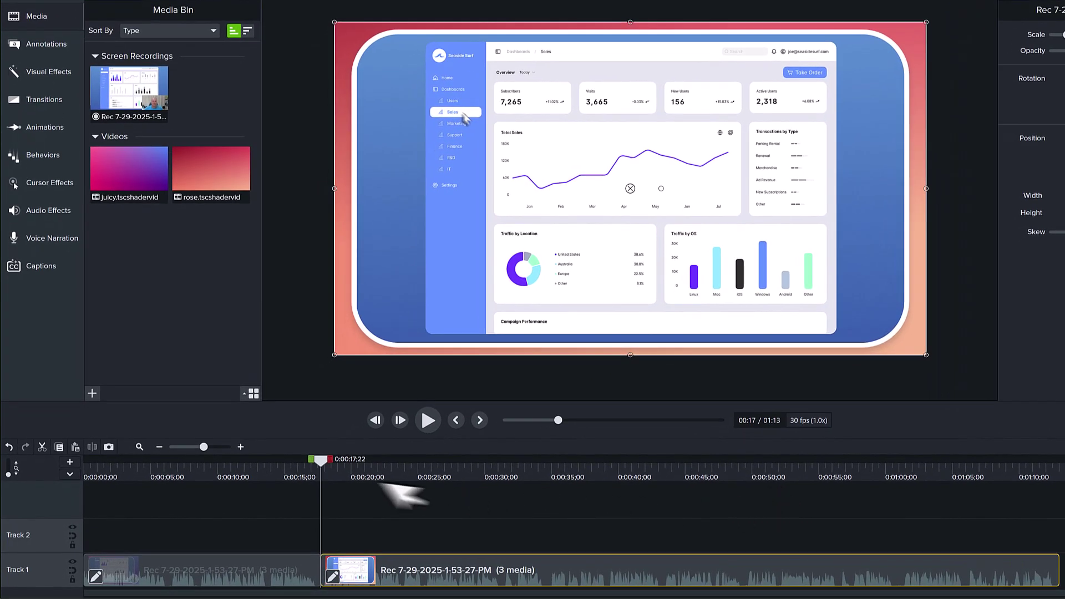
pyautogui.click(307, 472)
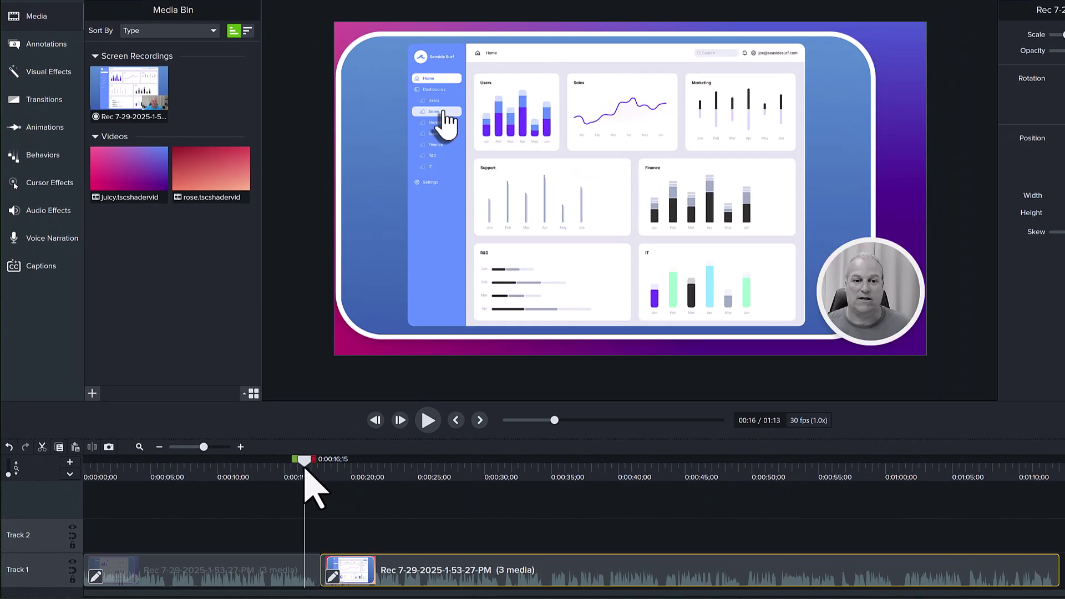
pyautogui.press('space')
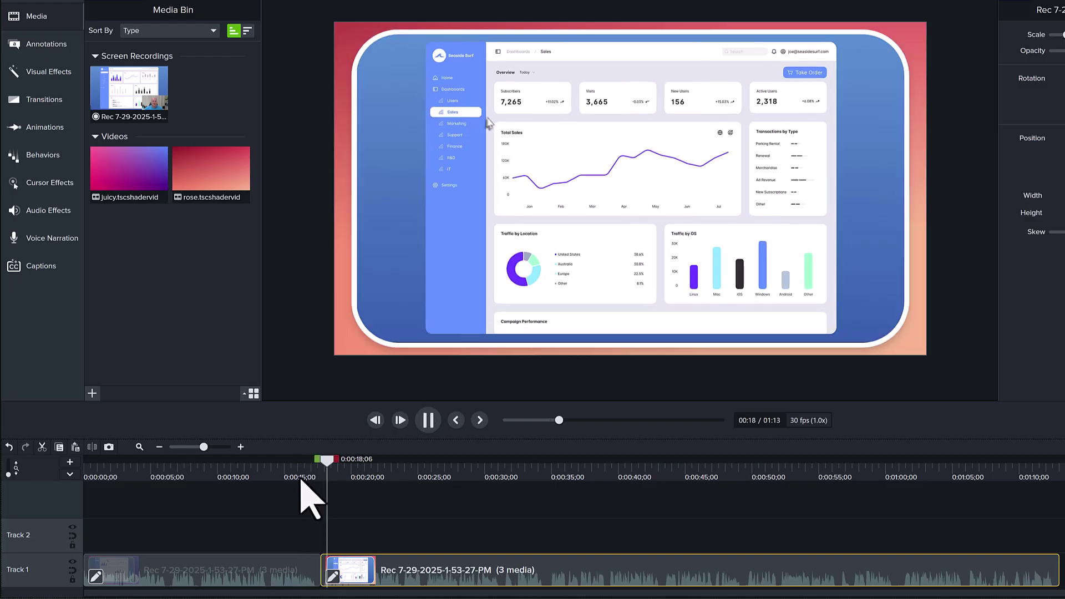
pyautogui.press('space')
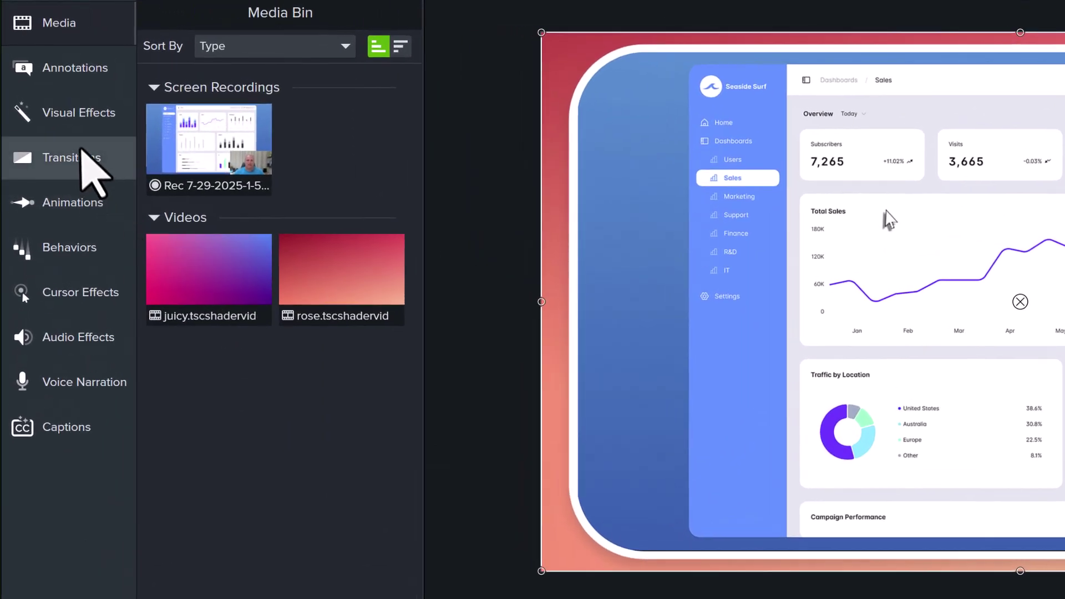
# Drag the Fade transition onto the cut between the two Track 1 clips
pyautogui.click(82, 155)
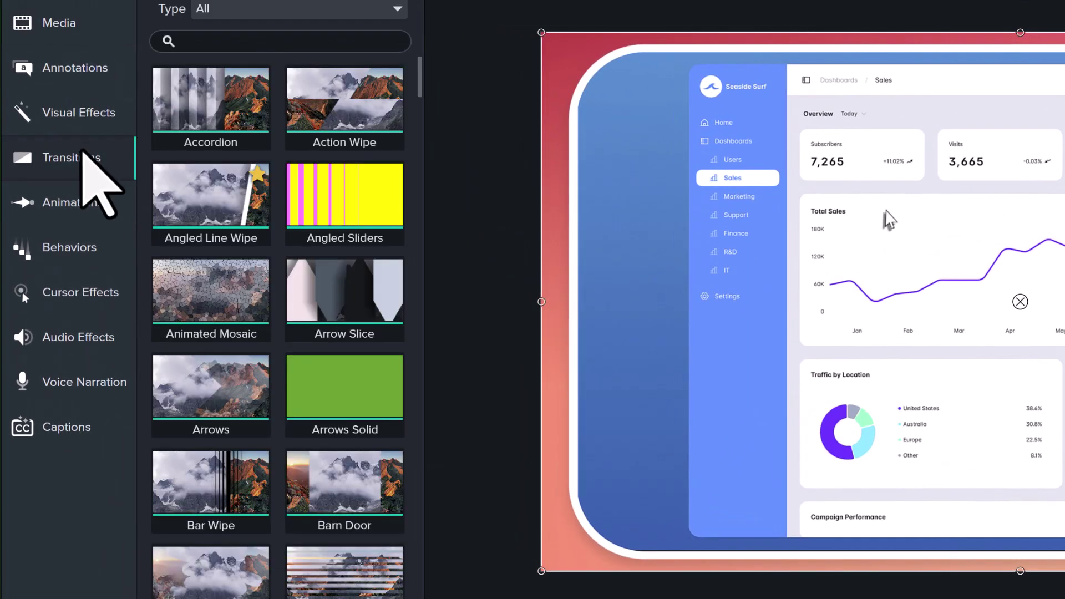
pyautogui.click(397, 9)
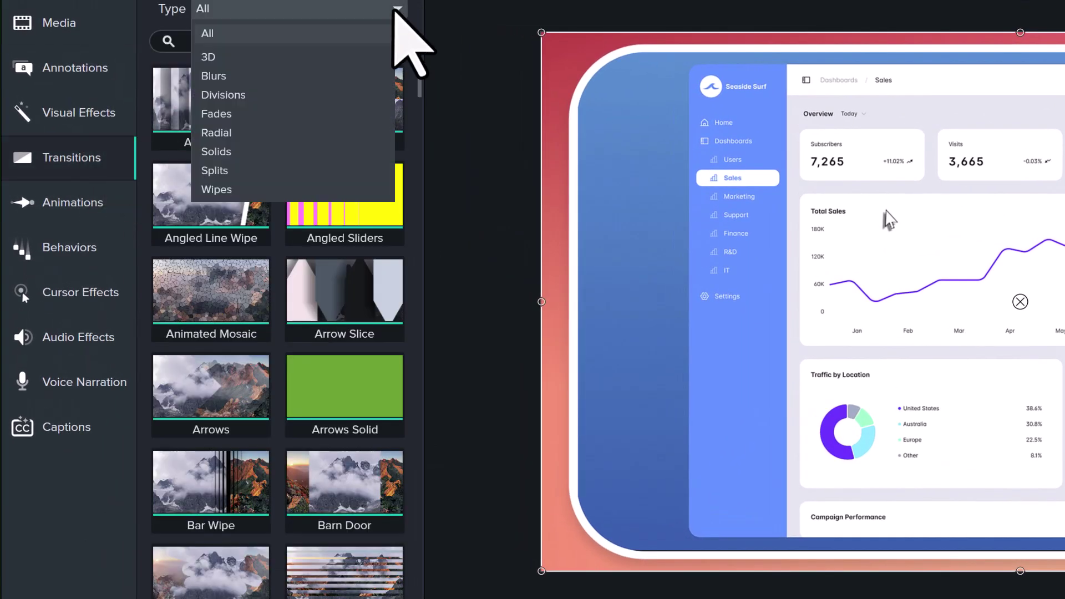
pyautogui.click(396, 10)
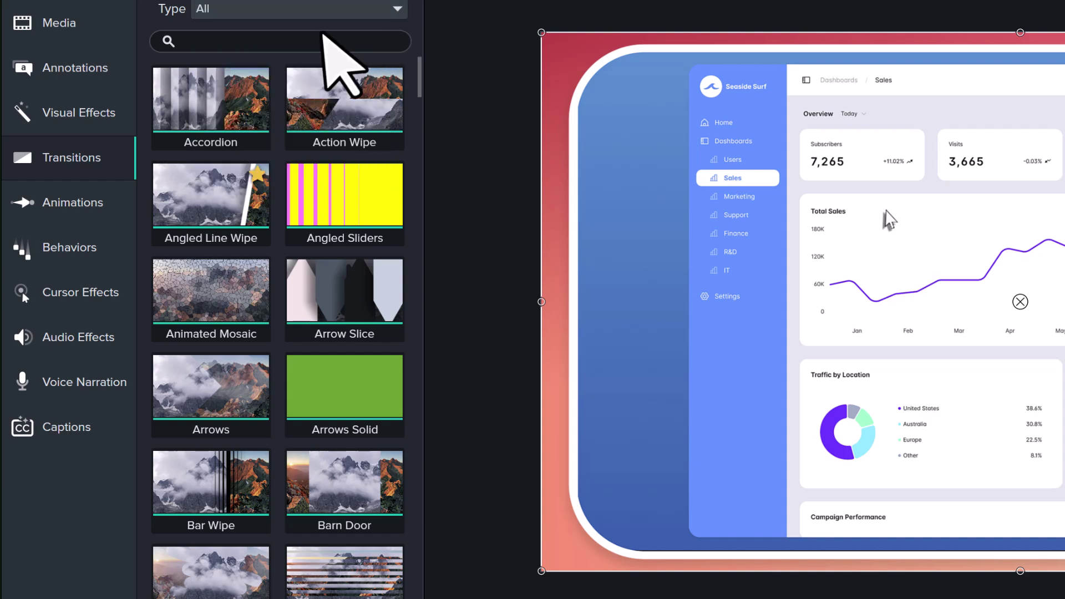
pyautogui.click(321, 40)
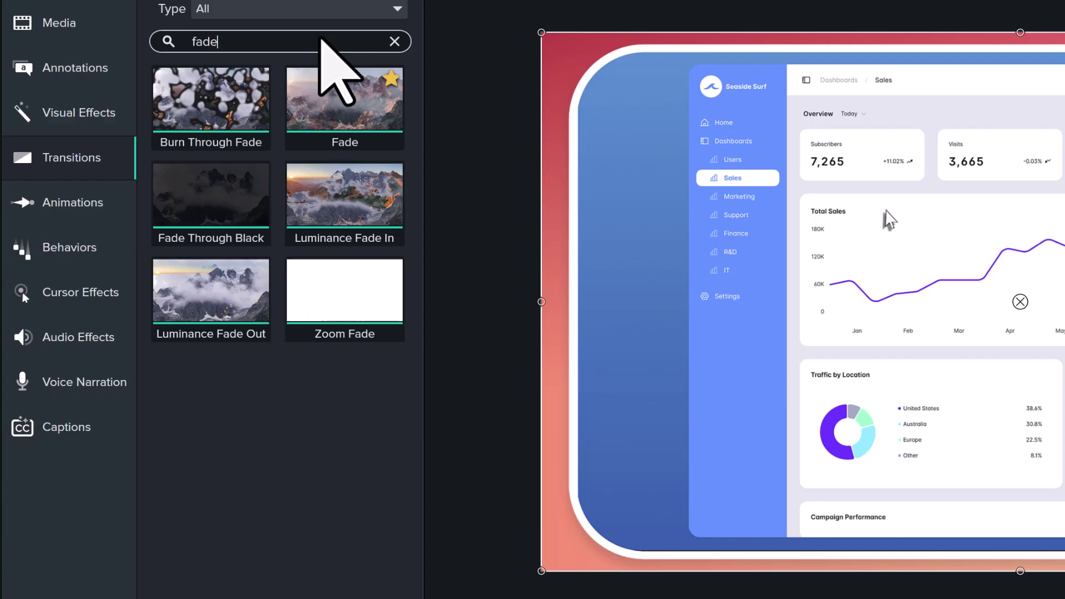
pyautogui.moveTo(357, 114); pyautogui.dragTo(408, 382)
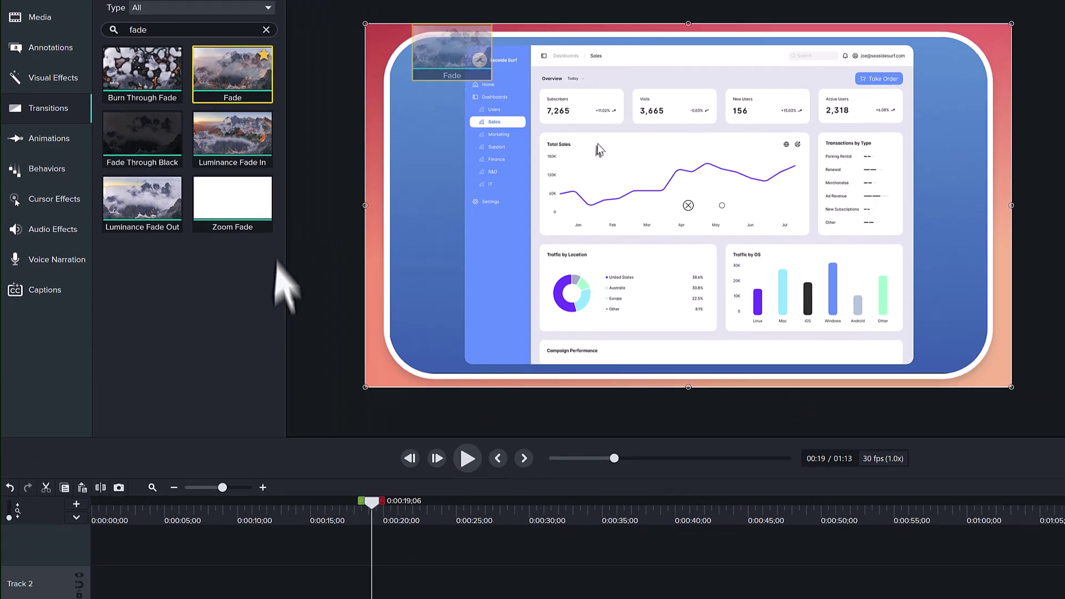
pyautogui.moveTo(276, 259); pyautogui.dragTo(309, 561)
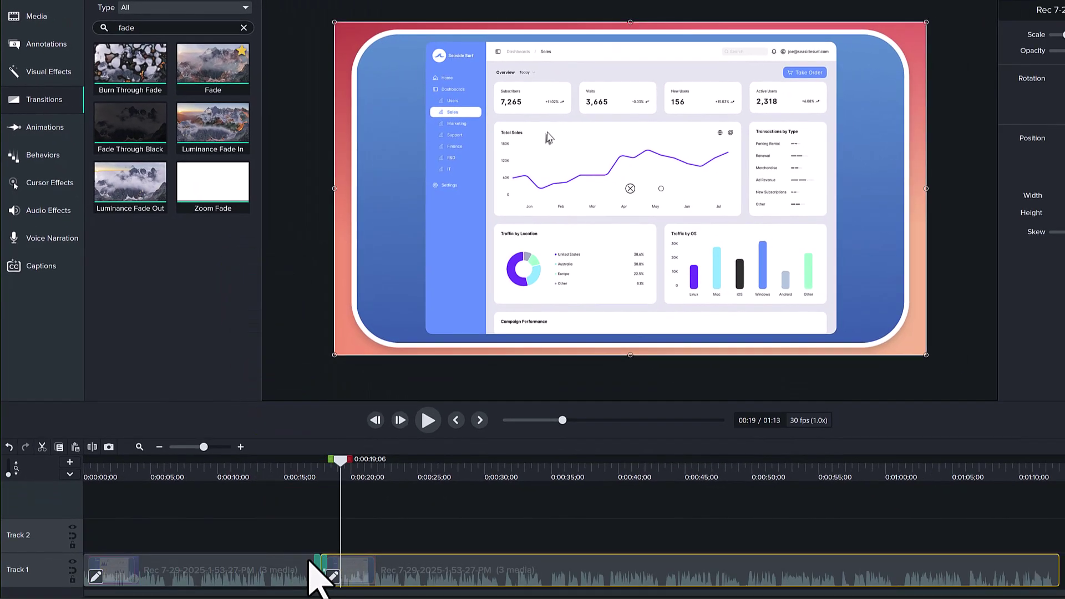
# Play back from just before the cut to preview the fade
pyautogui.click(302, 474)
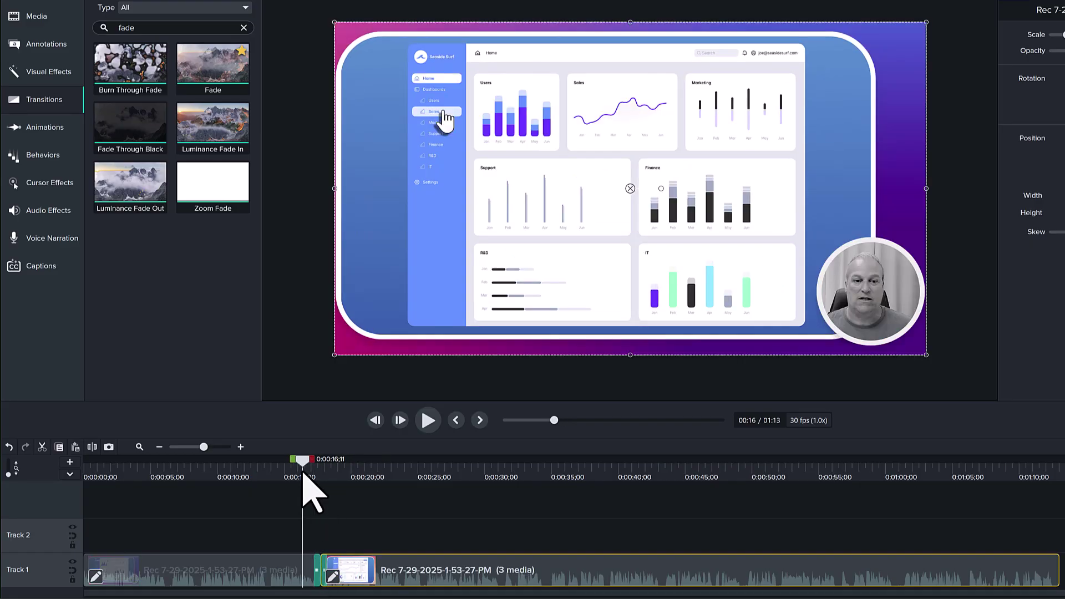
pyautogui.press('space')
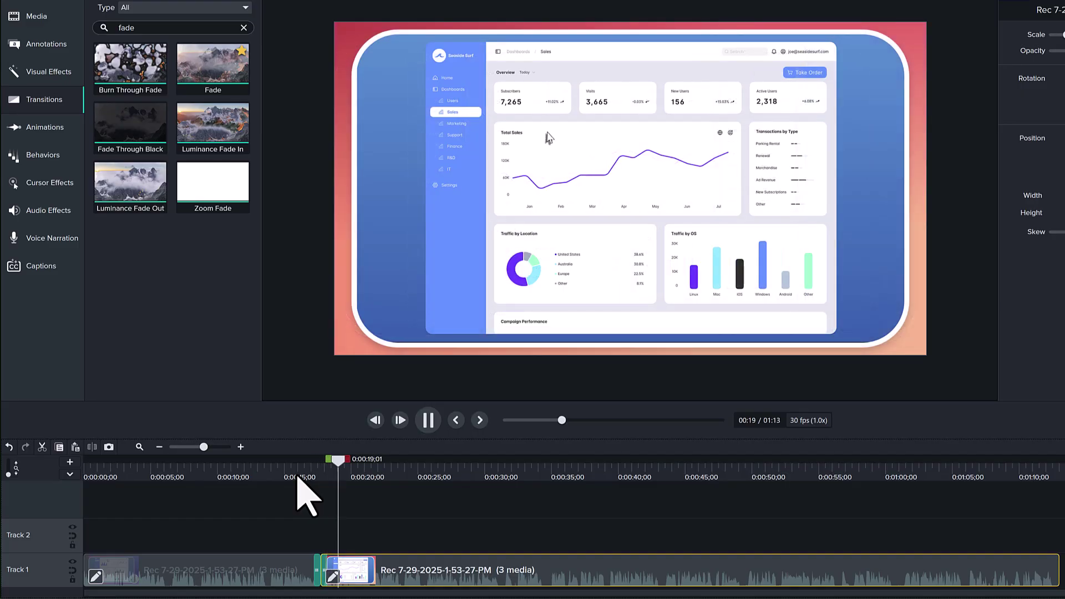
pyautogui.press('space')
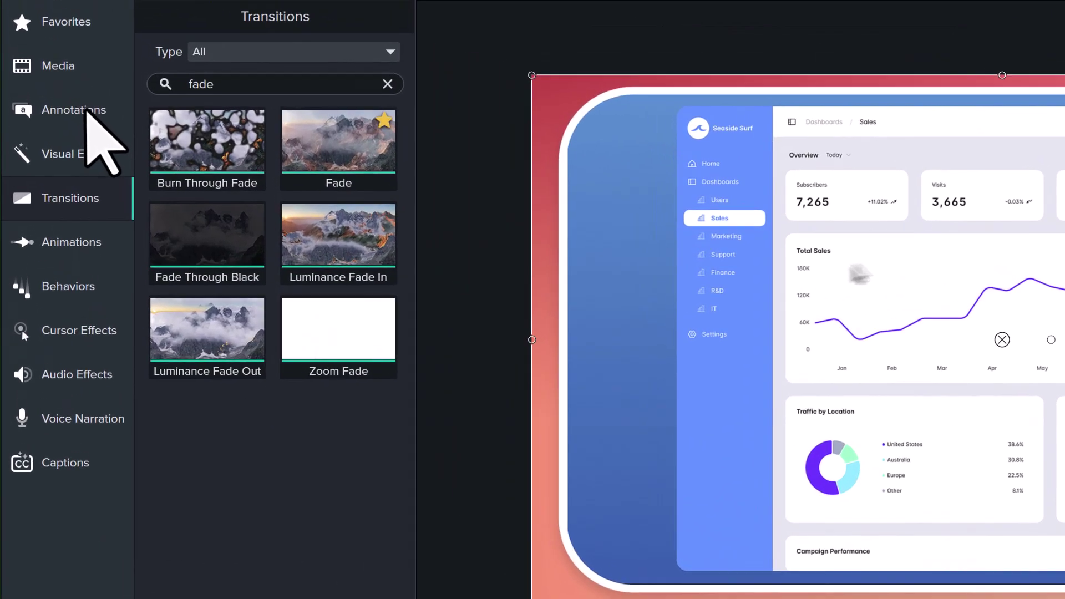
# Add a Sketch Motion rectangle to the canvas at 0:00:52;29
pyautogui.click(86, 109)
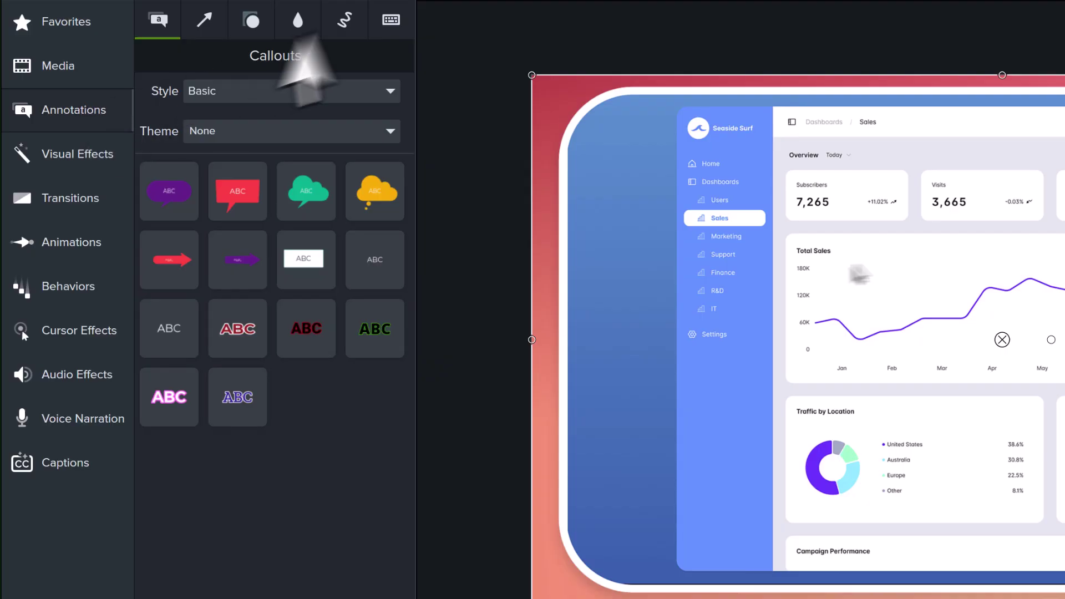
pyautogui.click(341, 23)
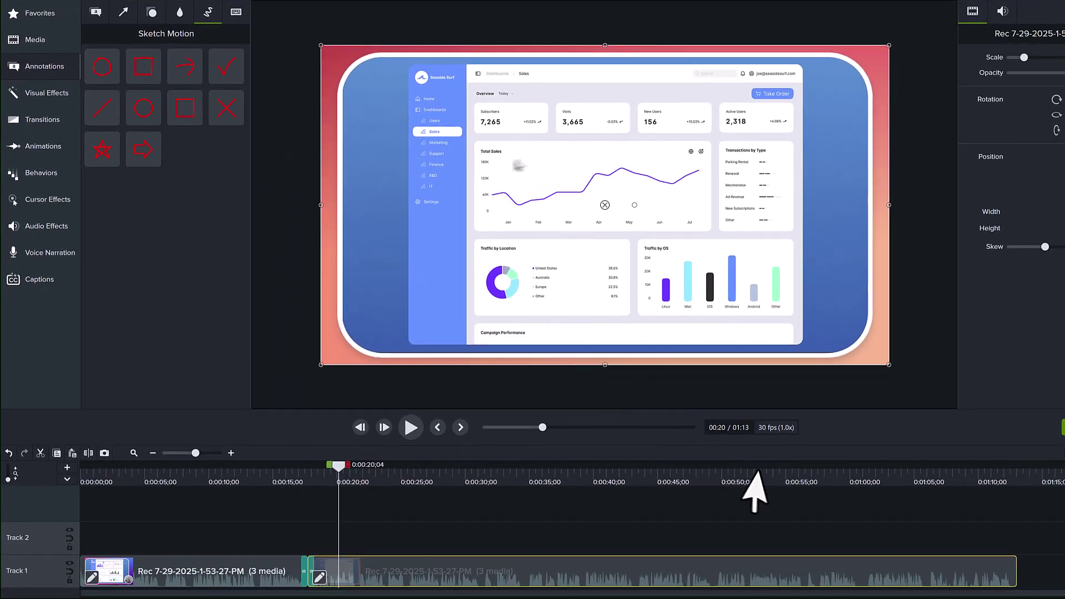
pyautogui.click(753, 471)
pyautogui.moveTo(757, 473)
pyautogui.mouseDown()
pyautogui.moveTo(748, 472)
pyautogui.moveTo(761, 475)
pyautogui.mouseUp()
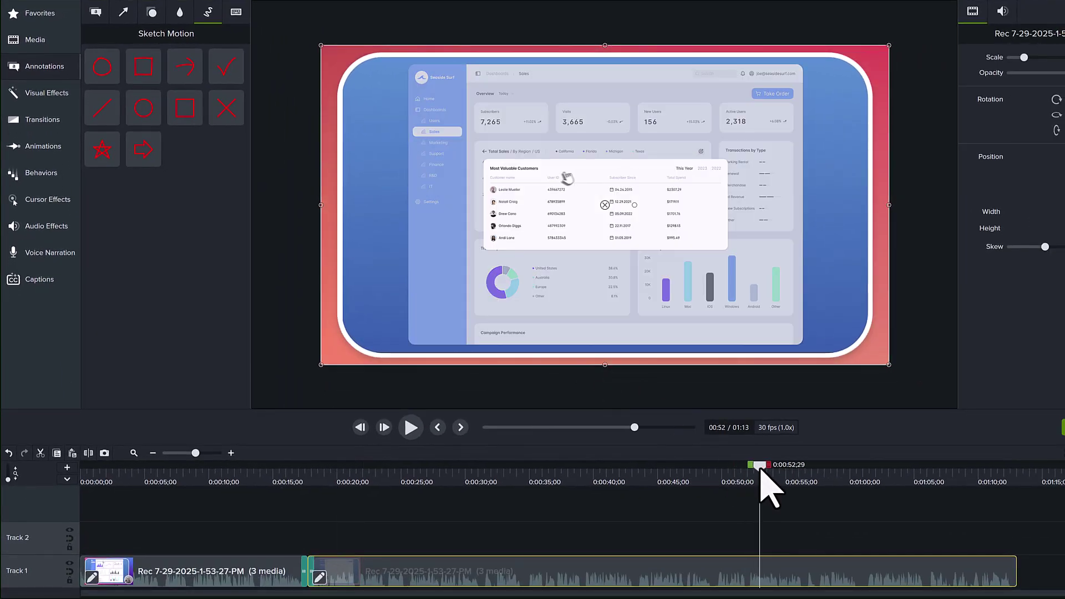
pyautogui.moveTo(192, 105)
pyautogui.mouseDown()
pyautogui.moveTo(267, 180)
pyautogui.moveTo(577, 422)
pyautogui.moveTo(760, 547)
pyautogui.moveTo(764, 539)
pyautogui.mouseUp()
# Move and enlarge the rectangle to frame the whole Most Valuable Customers table
pyautogui.click(790, 478)
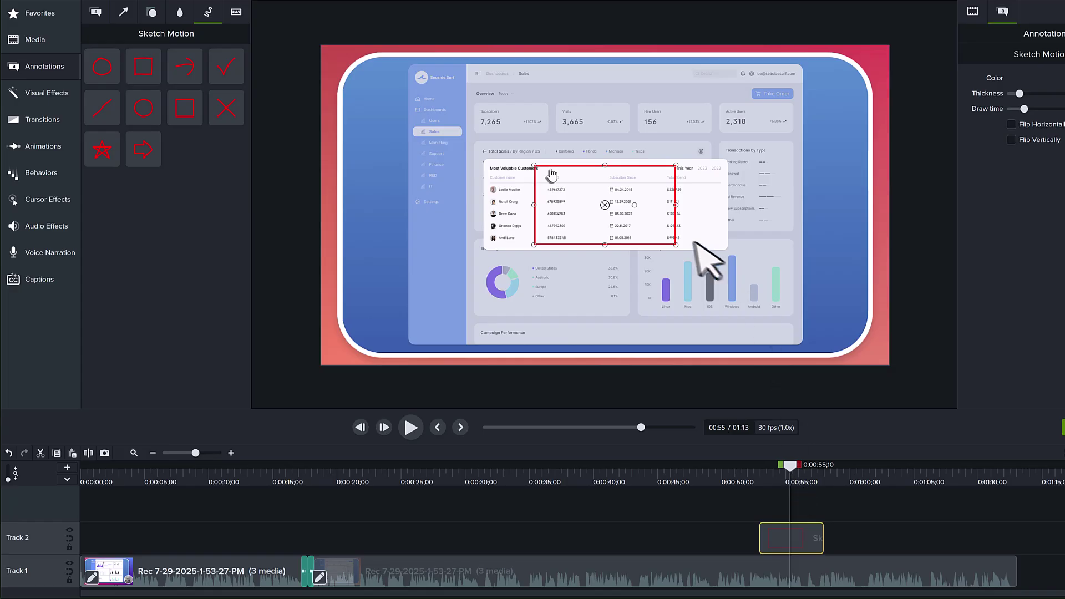
pyautogui.moveTo(605, 205); pyautogui.dragTo(556, 200)
pyautogui.moveTo(626, 240)
pyautogui.mouseDown()
pyautogui.moveTo(660, 258)
pyautogui.moveTo(723, 250)
pyautogui.mouseUp()
# Set the rectangle's outline to the sampled pink colour with thickness 10
pyautogui.click(1061, 78)
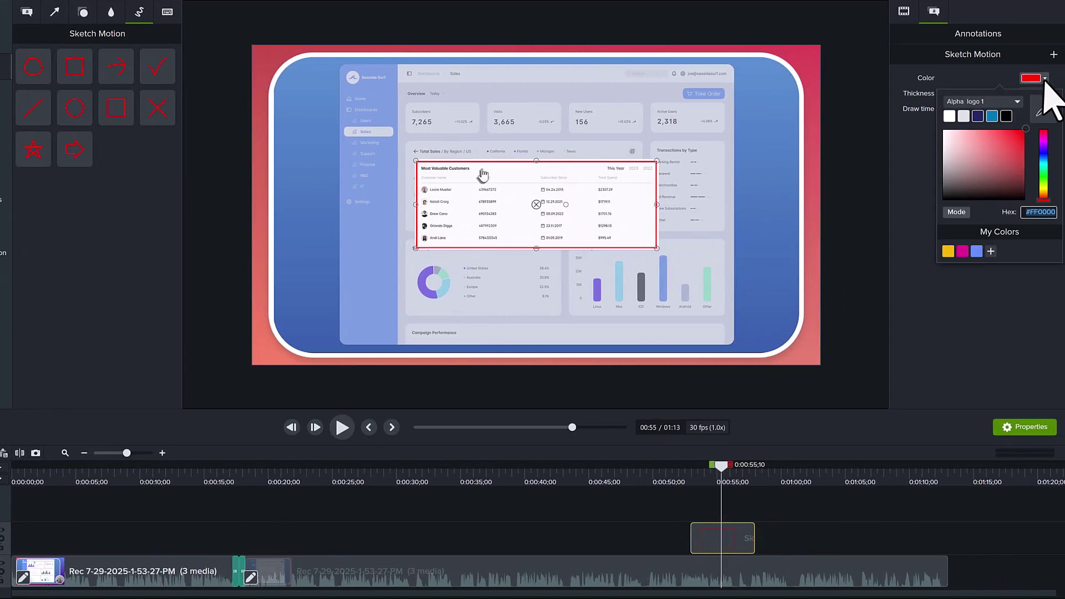
pyautogui.click(1039, 118)
pyautogui.click(813, 69)
pyautogui.click(1028, 92)
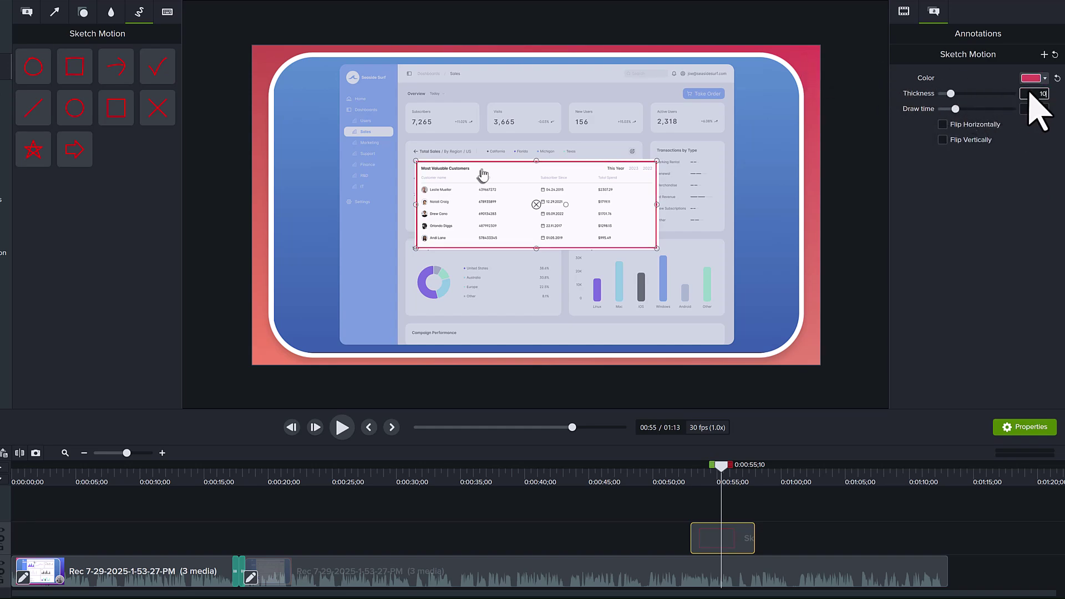
pyautogui.write('10')
pyautogui.press('Return')
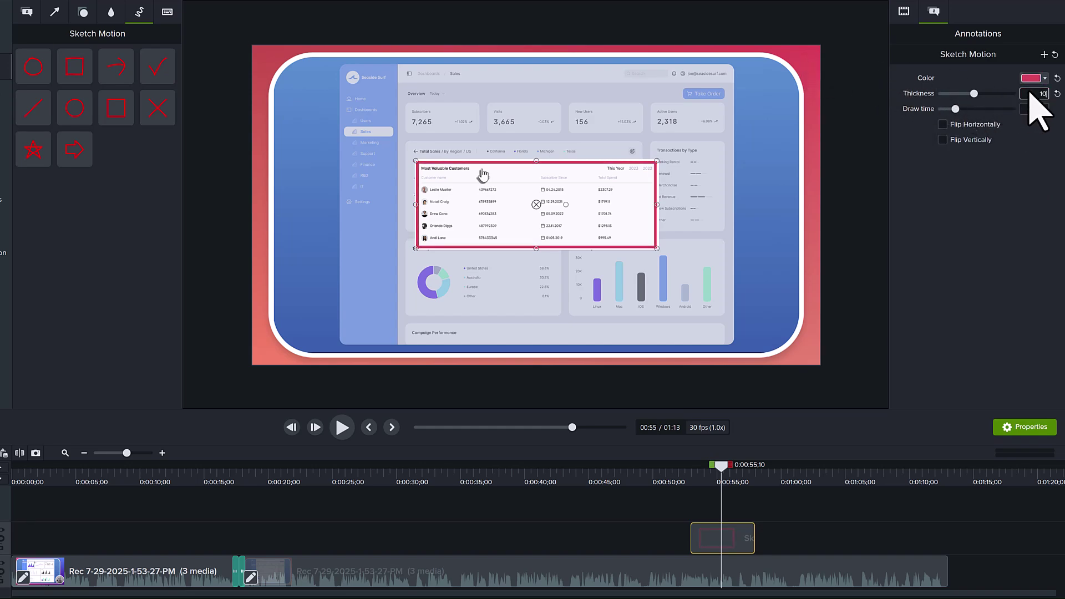
# Preview the thicker rectangle and set its clip to about 5 seconds from 0:00:52;29
pyautogui.click(683, 477)
pyautogui.press('space')
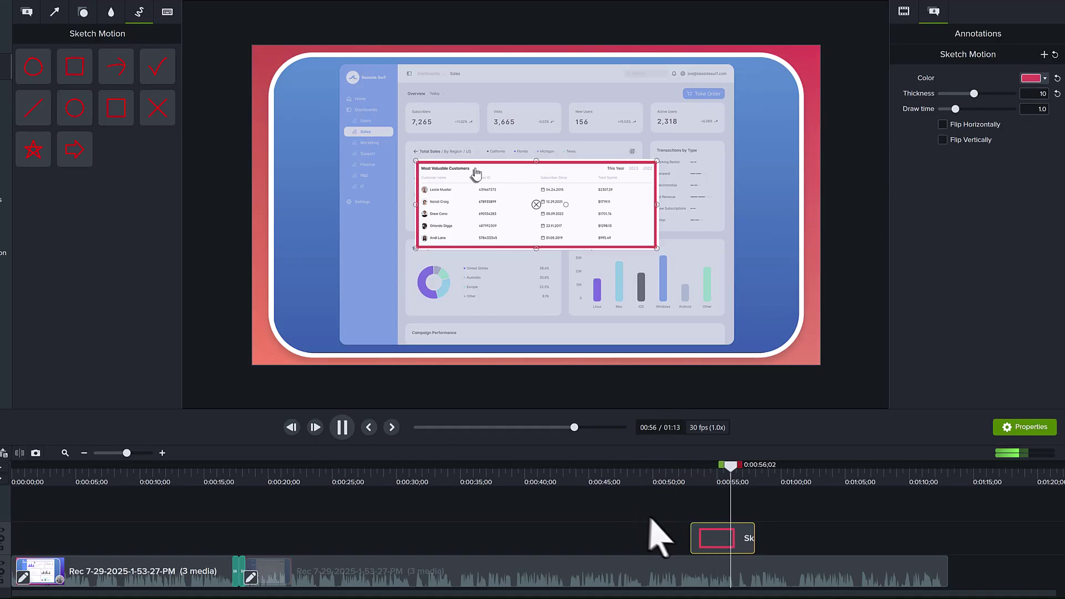
pyautogui.press('space')
pyautogui.moveTo(750, 536)
pyautogui.mouseDown()
pyautogui.moveTo(811, 537)
pyautogui.moveTo(761, 540)
pyautogui.mouseUp()
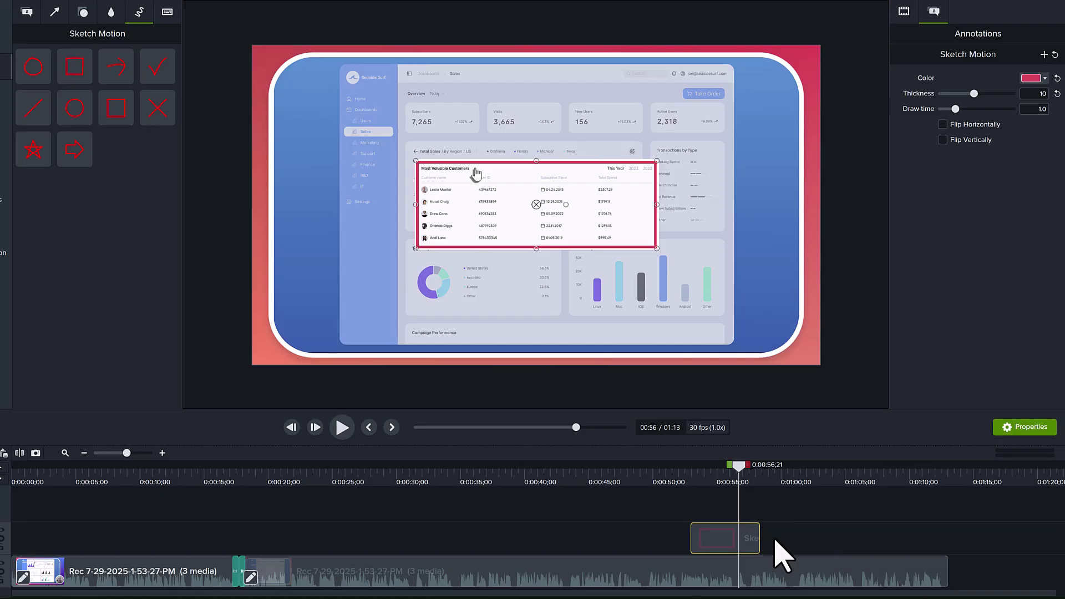
pyautogui.click(775, 540)
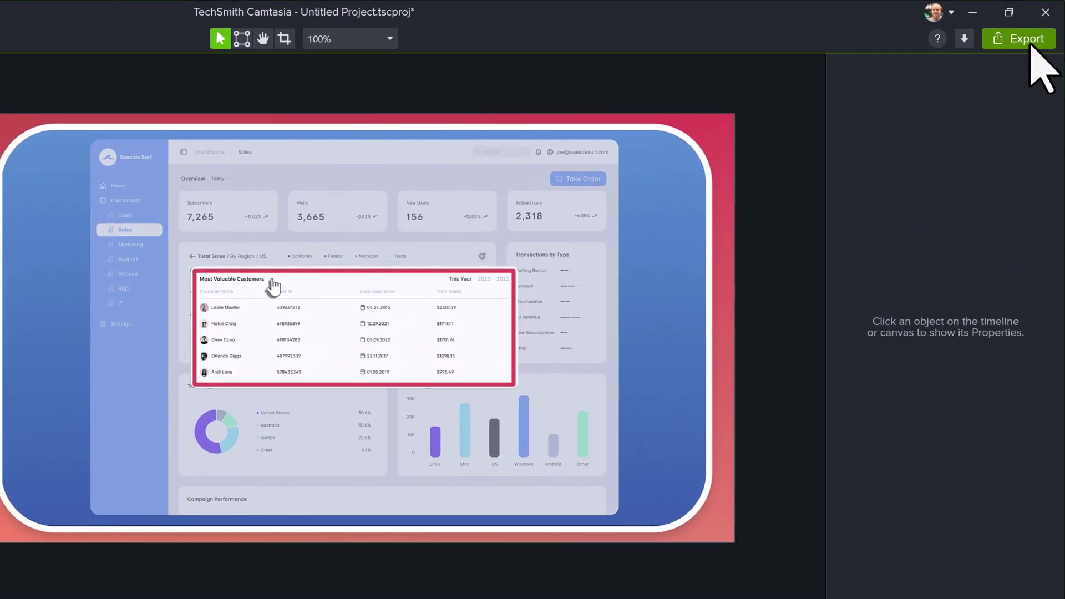
pyautogui.click(1030, 46)
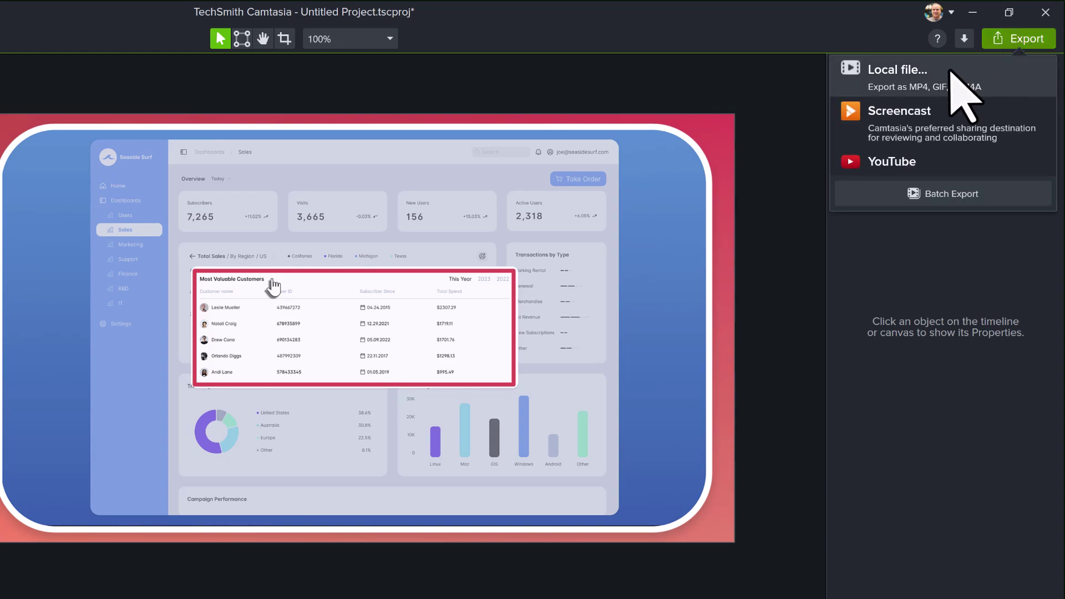
pyautogui.click(950, 70)
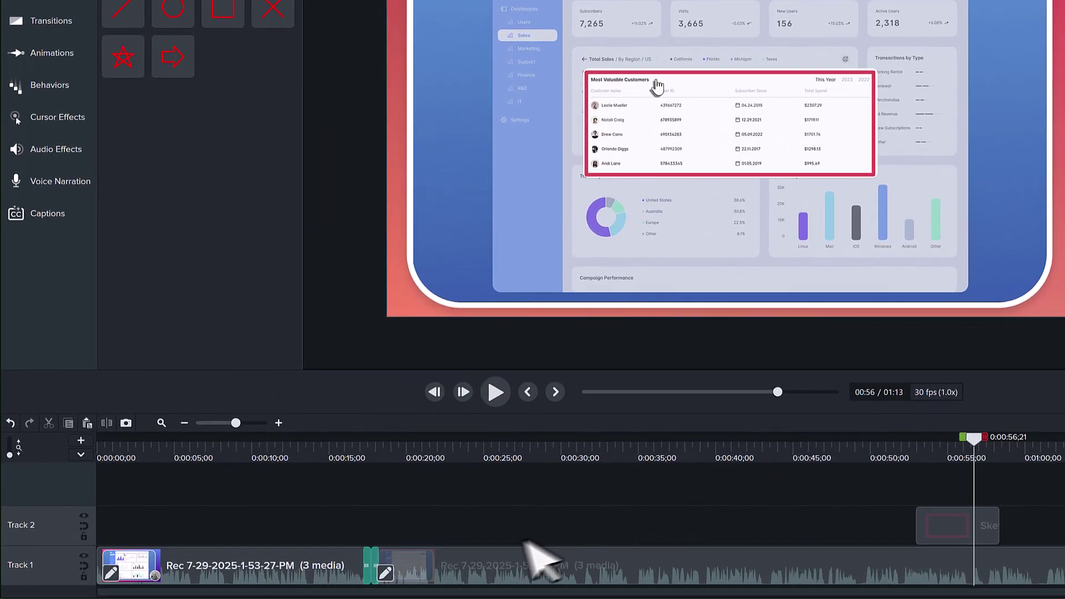
# Unpack the second clip's Rev media into background, Screen and Camera tracks
pyautogui.rightClick(451, 562)
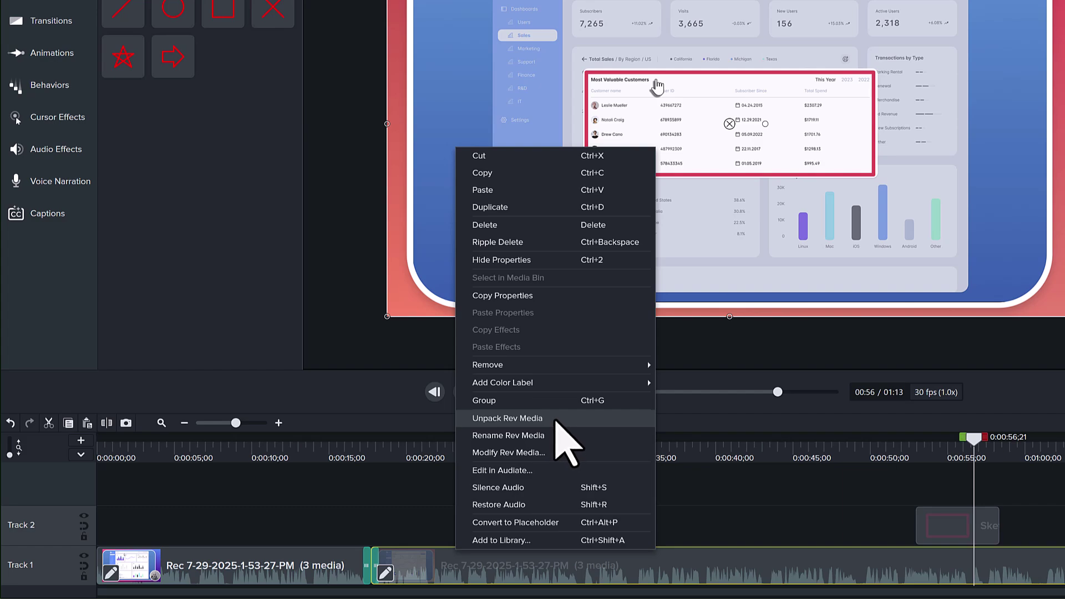
pyautogui.click(556, 420)
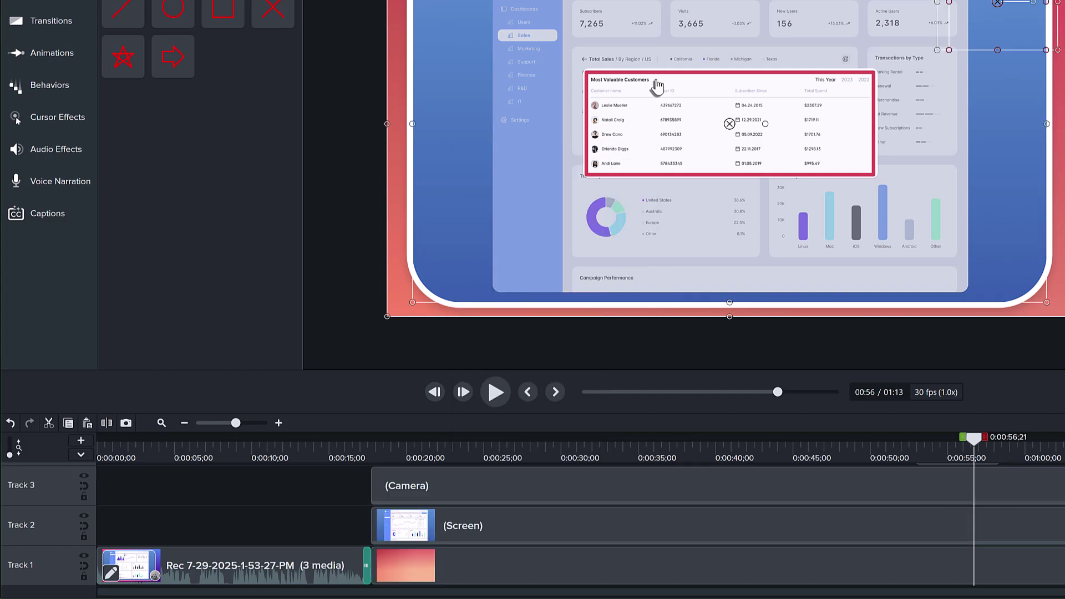